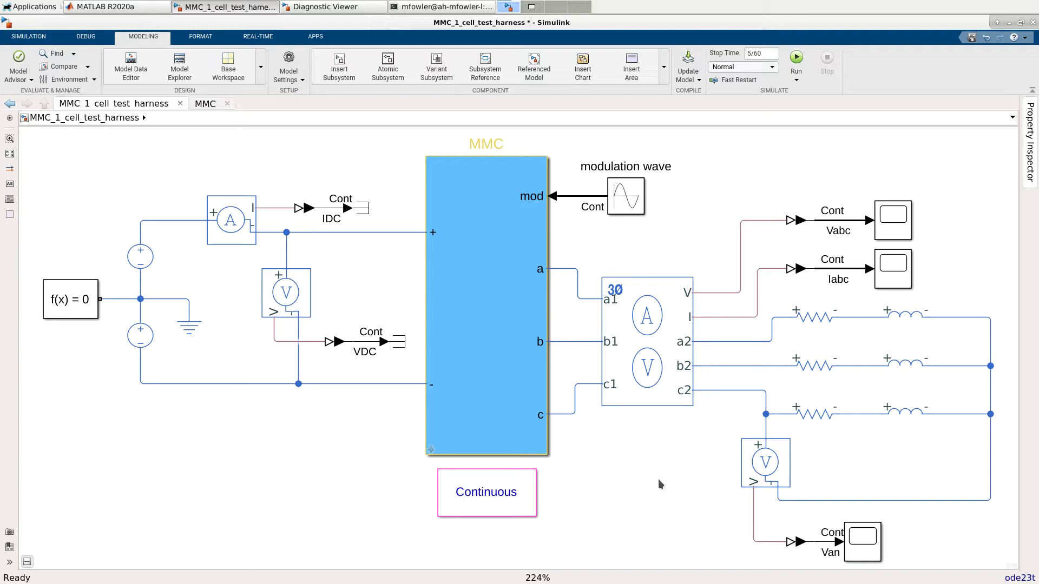
# Inspect the MMC subsystem's PWM generator and its three relay blocks, then return to the test harness.
pyautogui.doubleClick(433, 452)
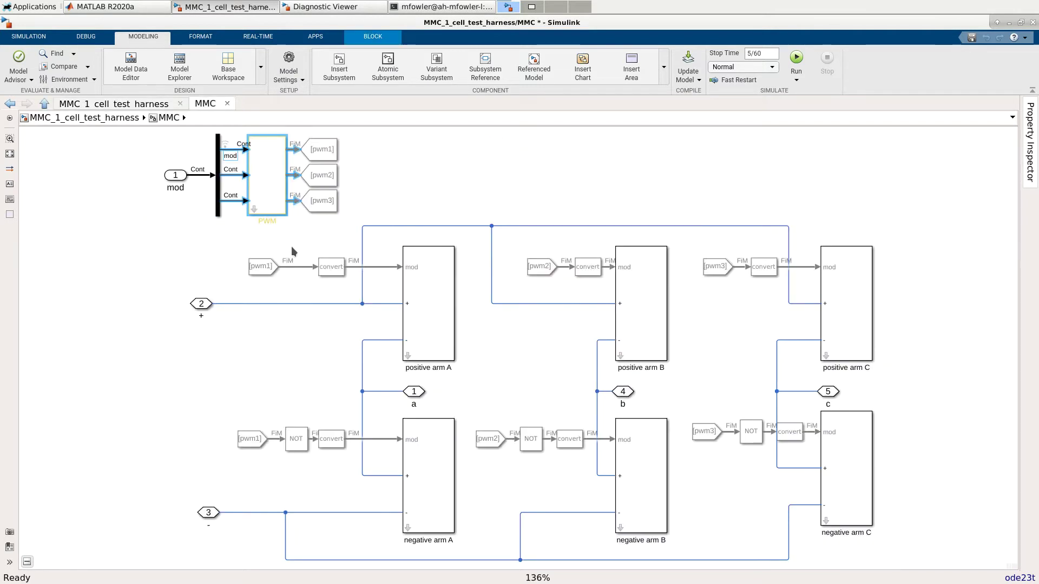
pyautogui.click(275, 195)
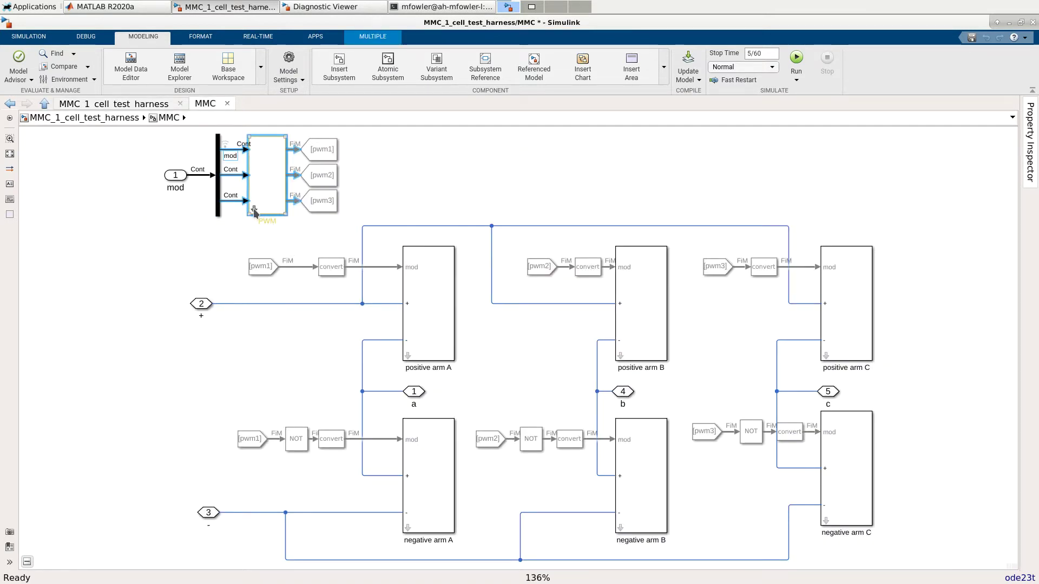
pyautogui.doubleClick(255, 209)
pyautogui.moveTo(507, 131); pyautogui.dragTo(540, 485)
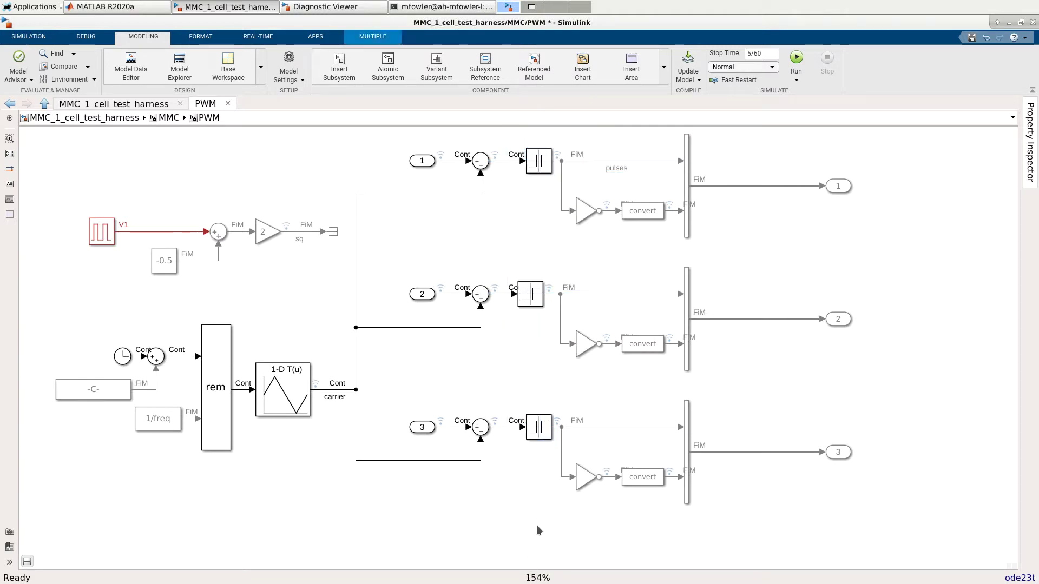
pyautogui.click(536, 525)
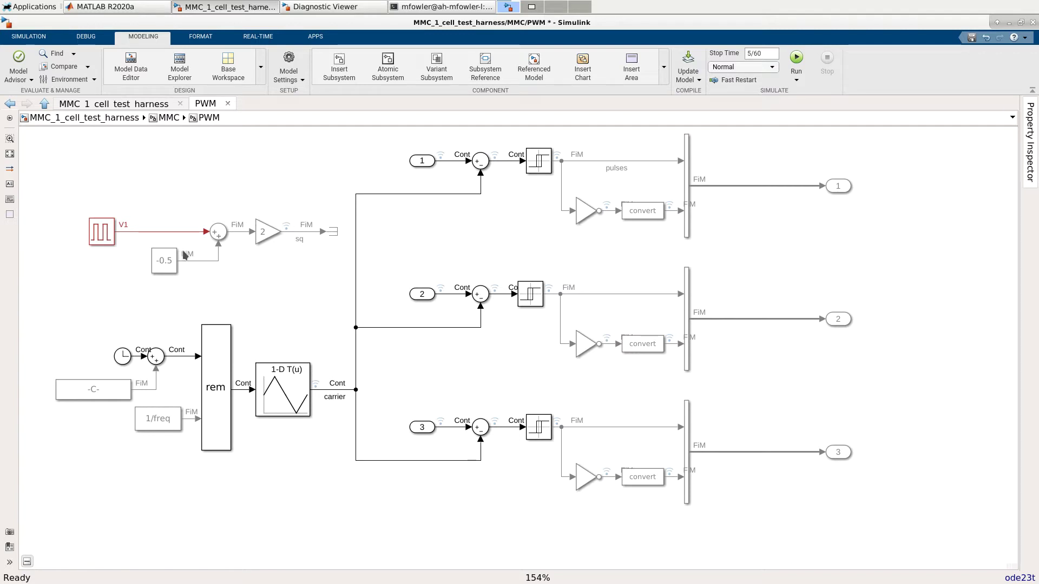
pyautogui.click(97, 118)
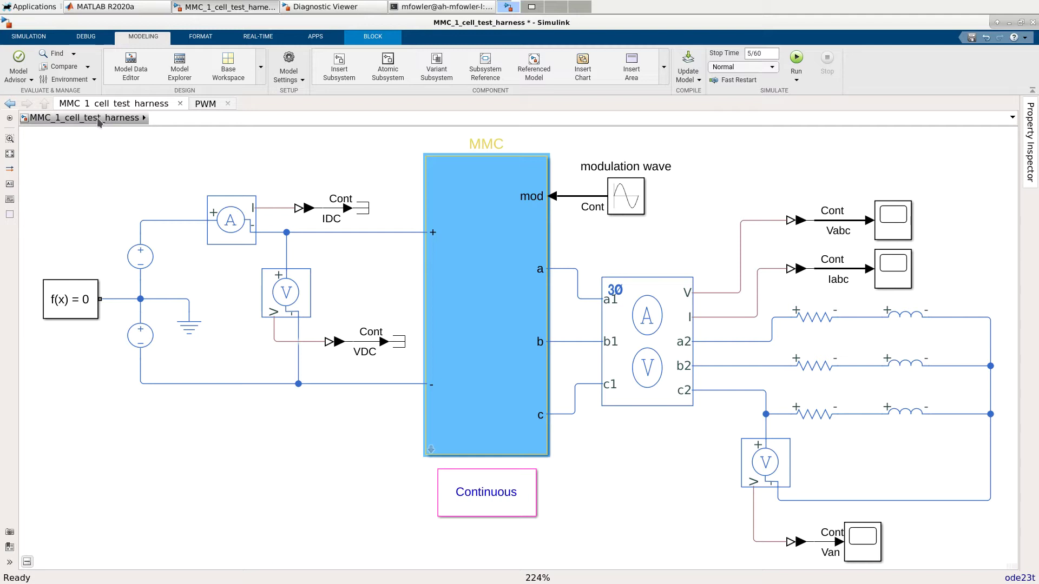
# Run the Solver Profiler on the ode23t model and maximize its results window.
pyautogui.click(378, 246)
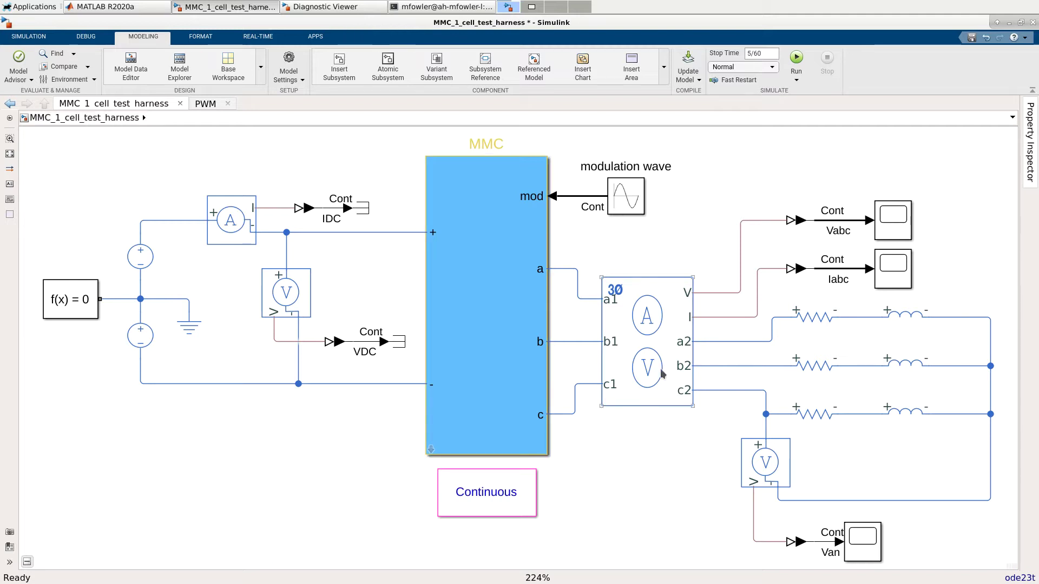
pyautogui.click(1017, 578)
pyautogui.click(982, 557)
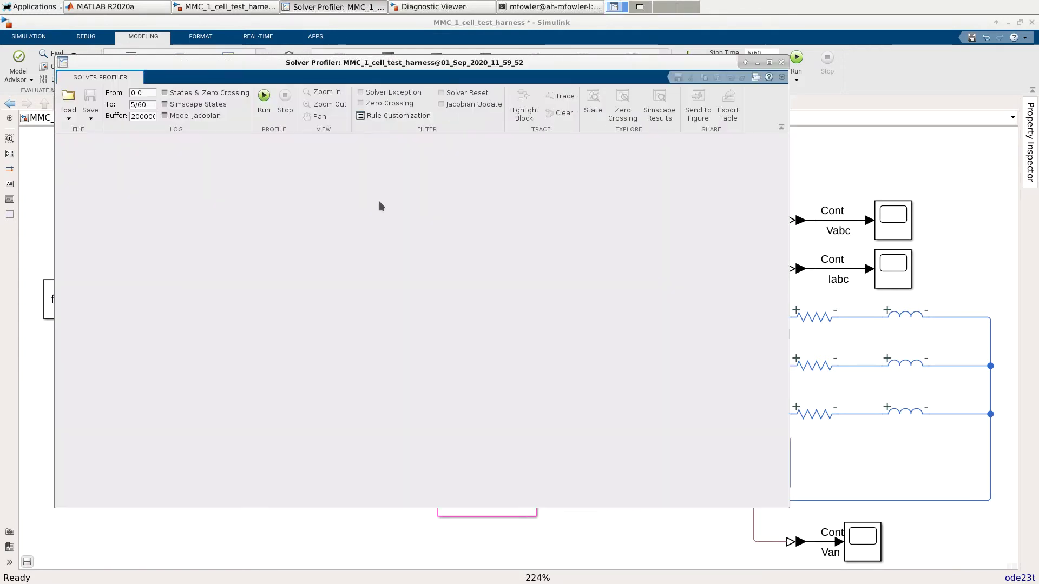
pyautogui.click(263, 97)
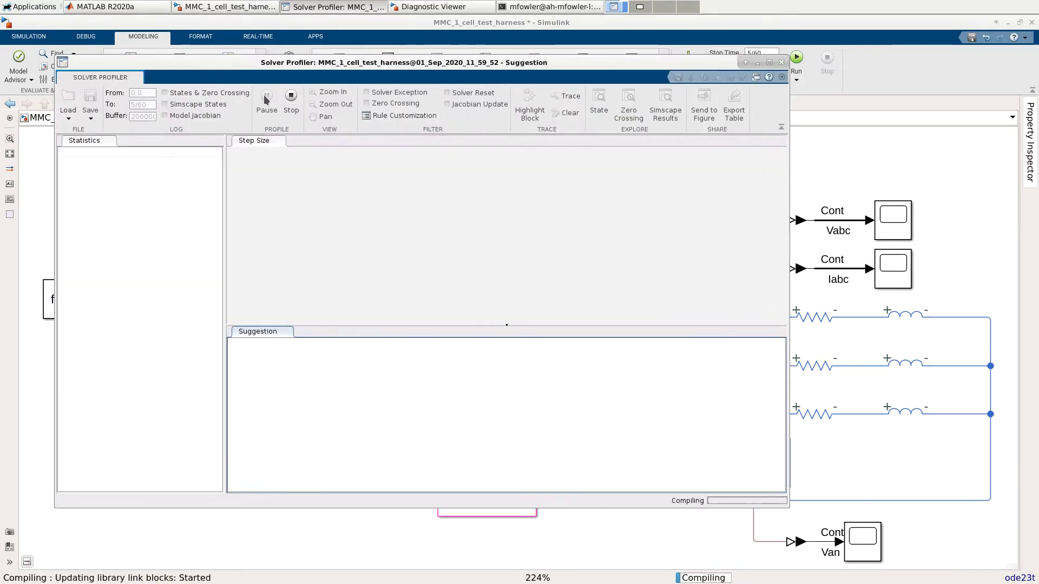
pyautogui.click(769, 62)
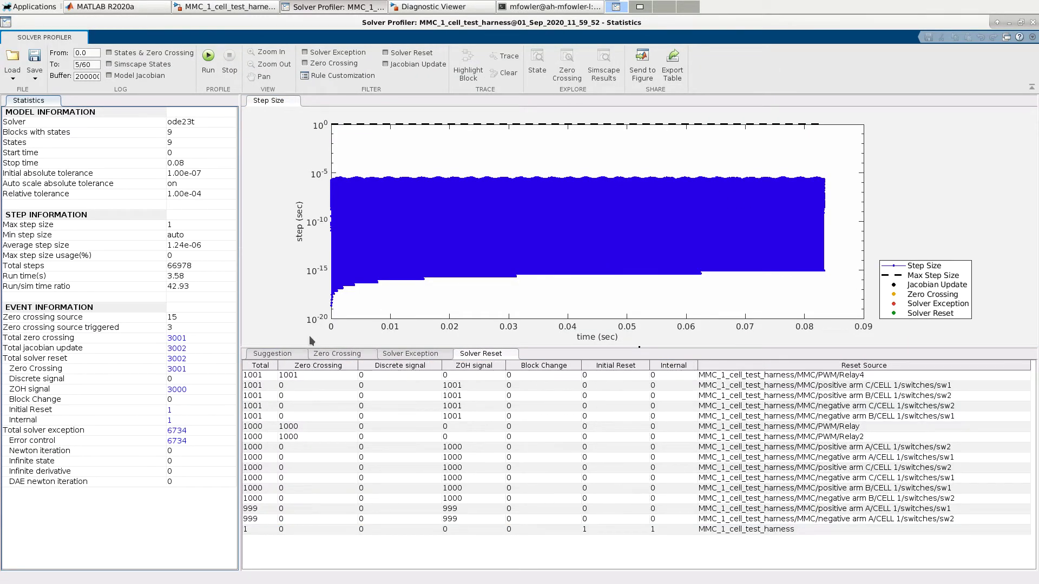
# Mark the 3001 zero crossings from Relay4, Relay and Relay2 on the step-size plot.
pyautogui.click(192, 338)
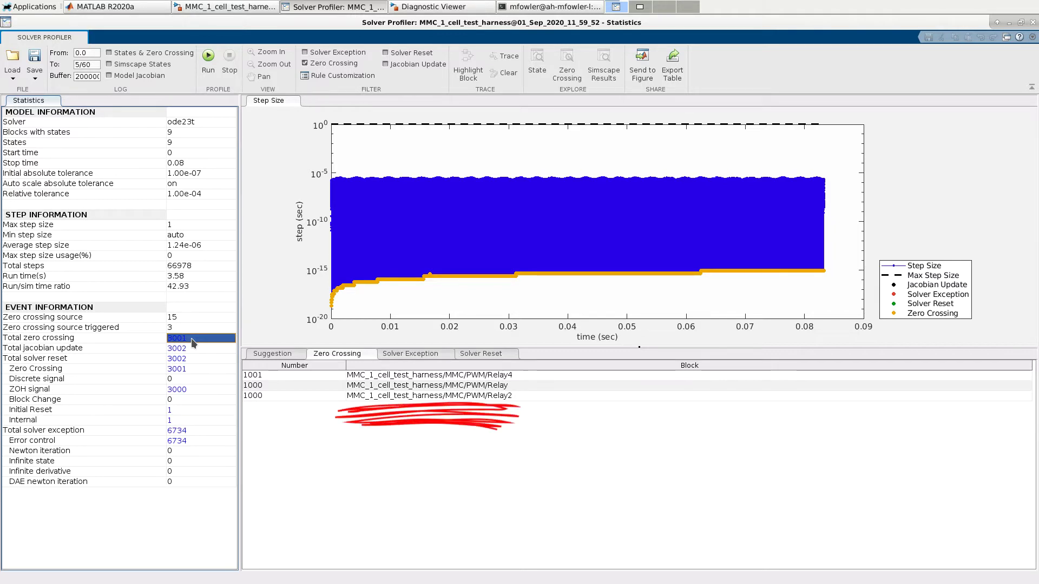
# Zoom the step-size plot to about 0.03993–0.04006 s, check the 66978 total steps, and return to the model.
pyautogui.click(267, 51)
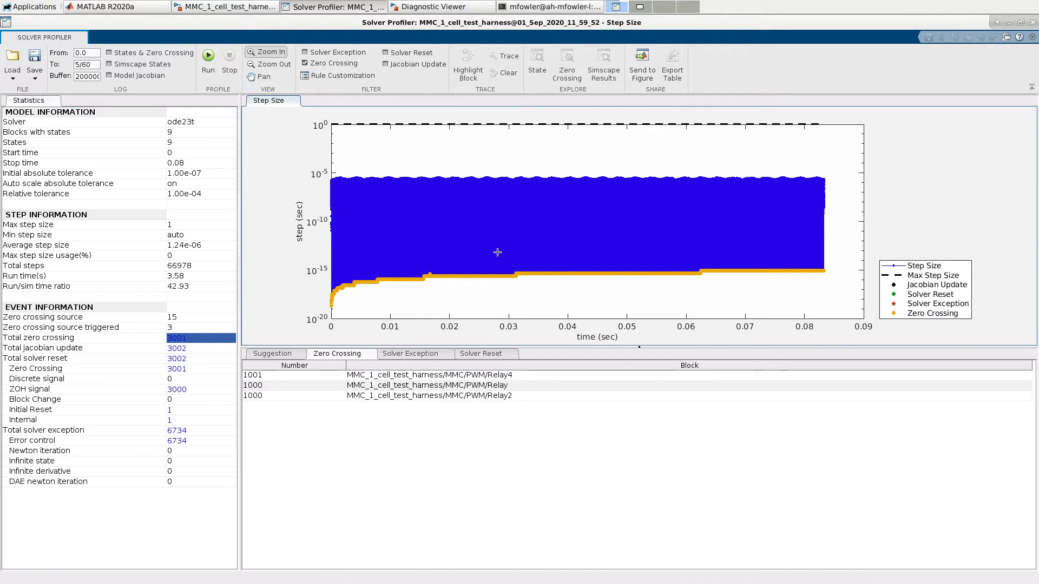
pyautogui.moveTo(562, 173); pyautogui.dragTo(577, 280)
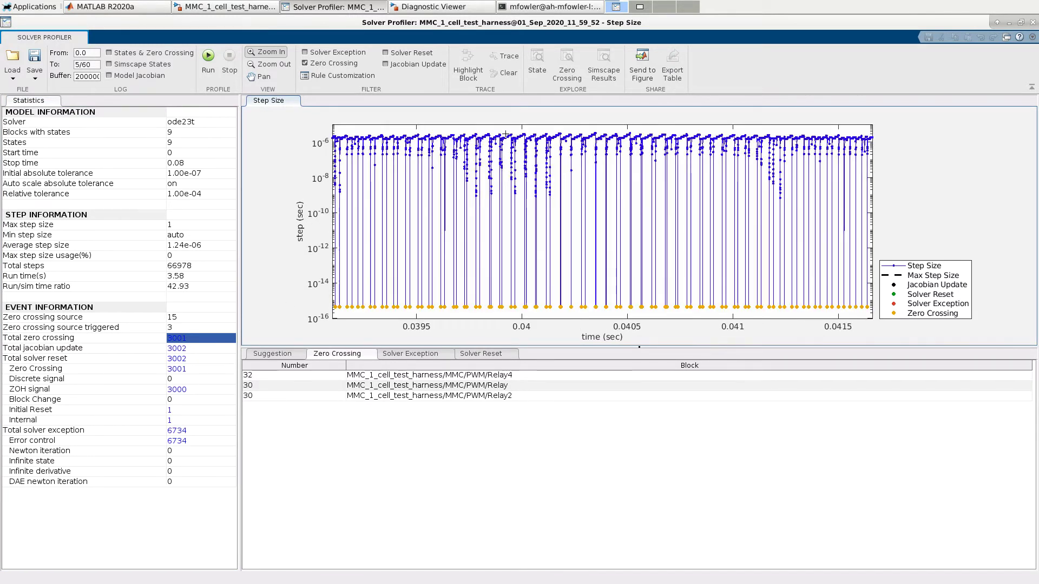
pyautogui.moveTo(505, 135); pyautogui.dragTo(534, 314)
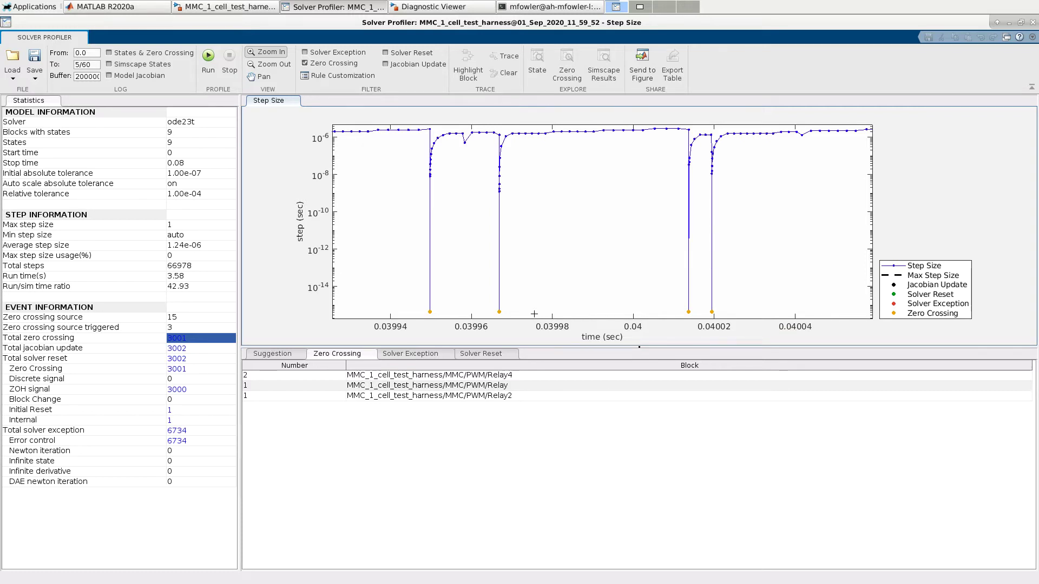
pyautogui.click(199, 265)
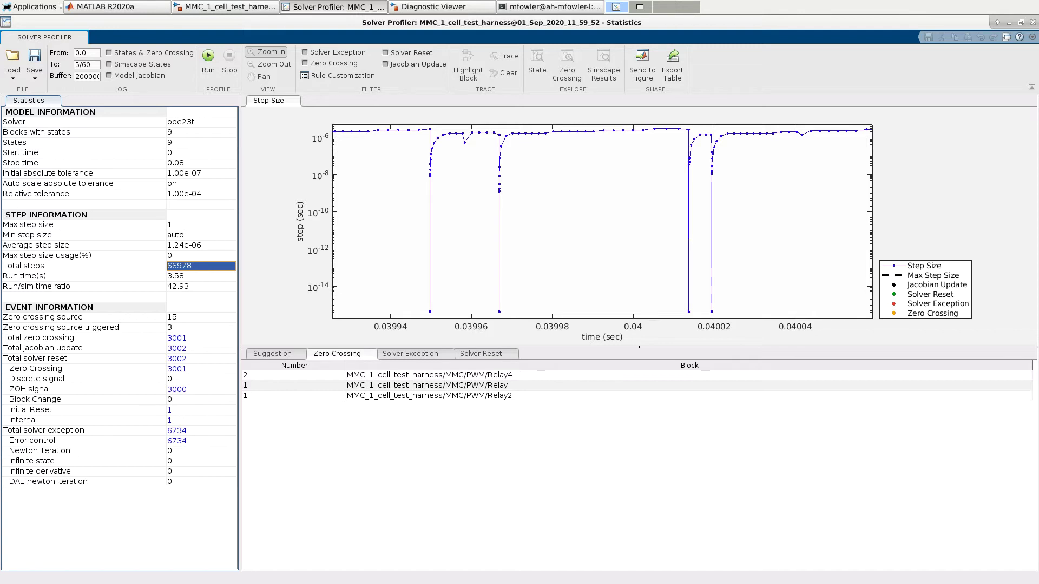
pyautogui.hotkey('alt', 'Tab')
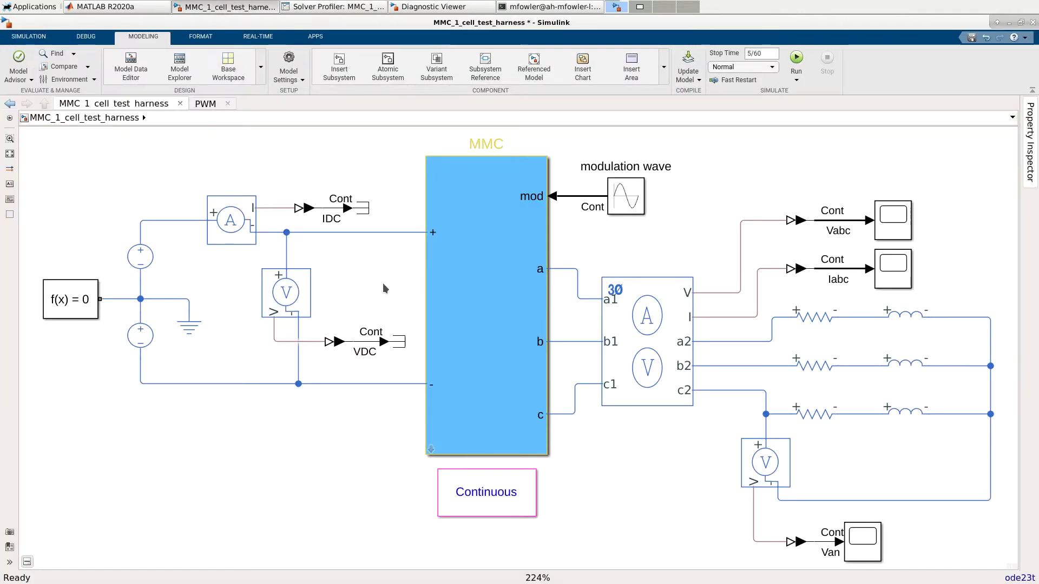
# In Configuration Parameters, switch the solver from ode23t to odeN (Nonadaptive).
pyautogui.hotkey('ctrl', 'e')
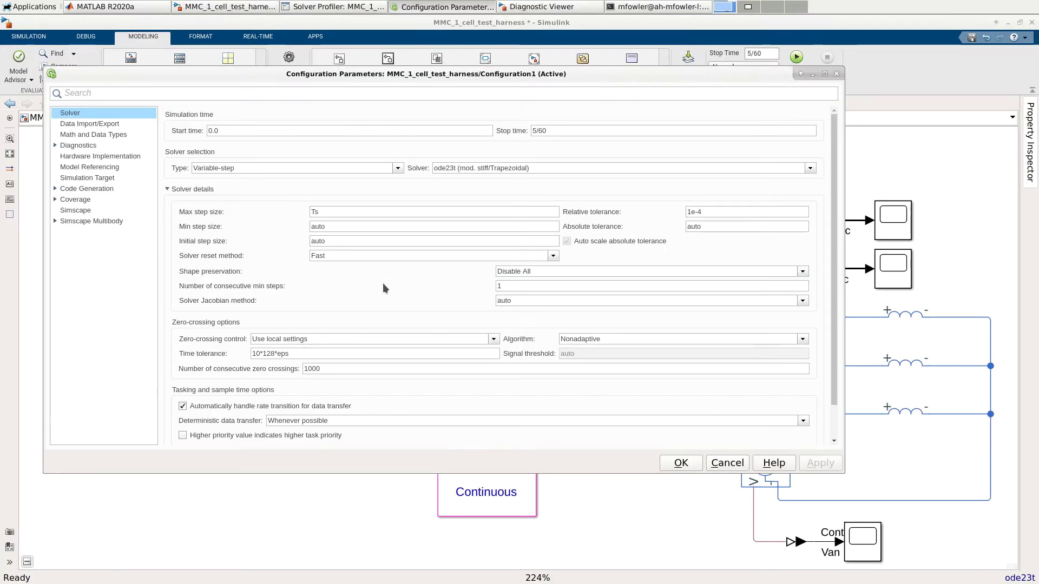
pyautogui.click(810, 168)
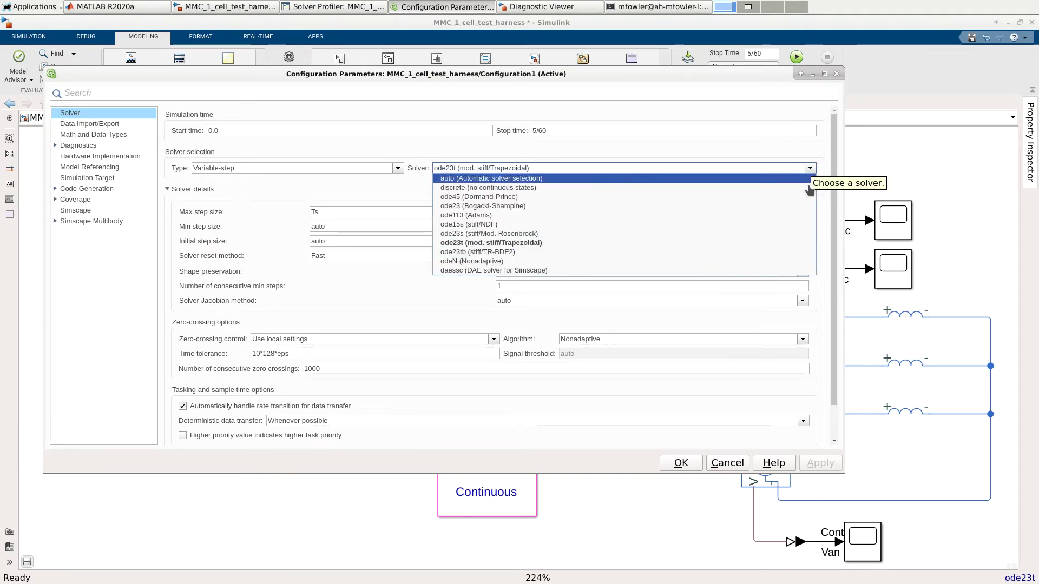
pyautogui.click(787, 262)
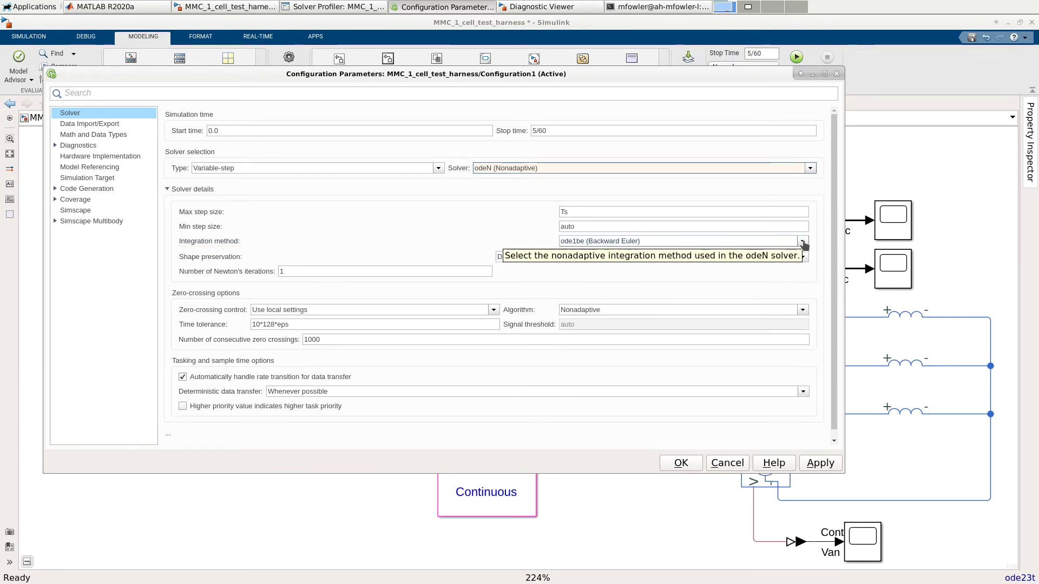
# Keep ode1be (Backward Euler) as the odeN integration method and apply the settings.
pyautogui.click(803, 243)
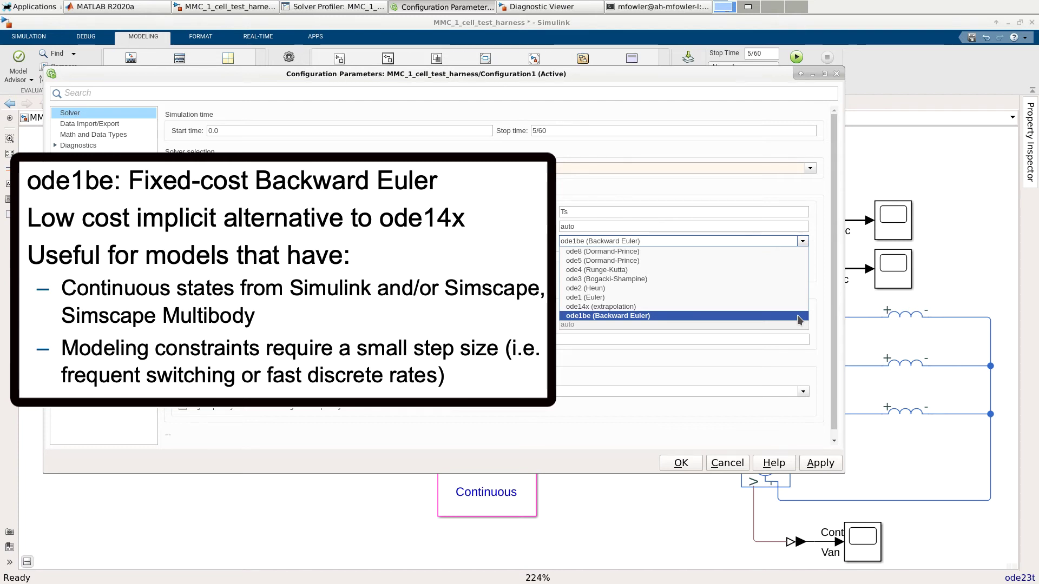
pyautogui.click(797, 315)
pyautogui.click(818, 469)
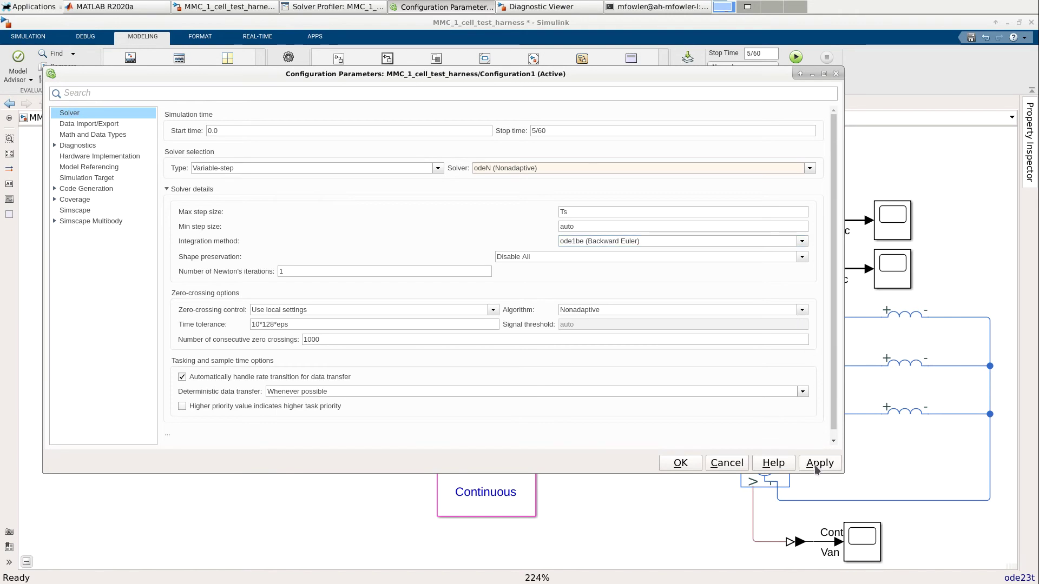
# Close Configuration Parameters, then run the Solver Profiler on the odeN model, yielding 7001 steps, maximized.
pyautogui.click(680, 464)
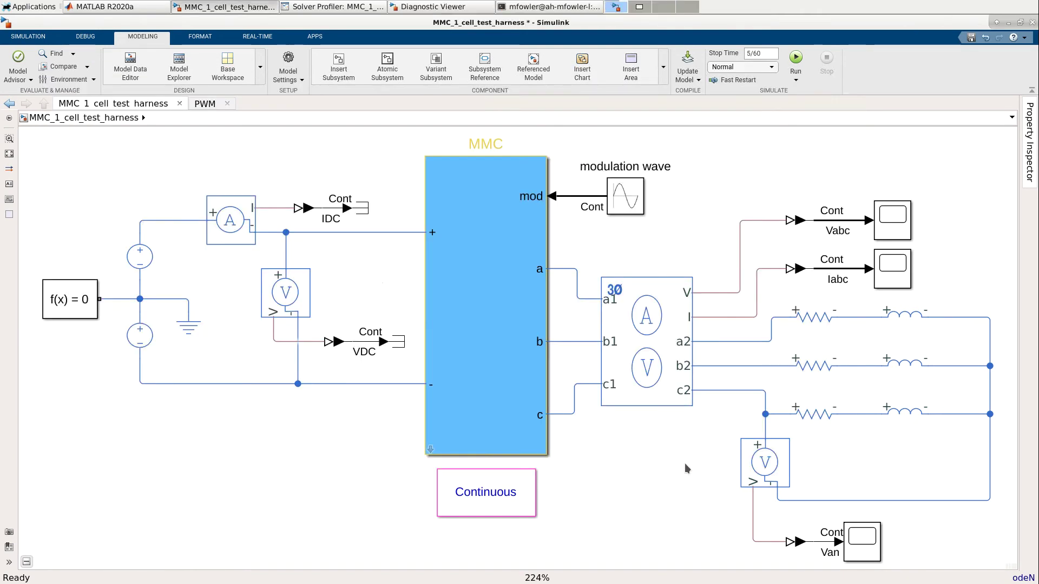
pyautogui.click(1021, 578)
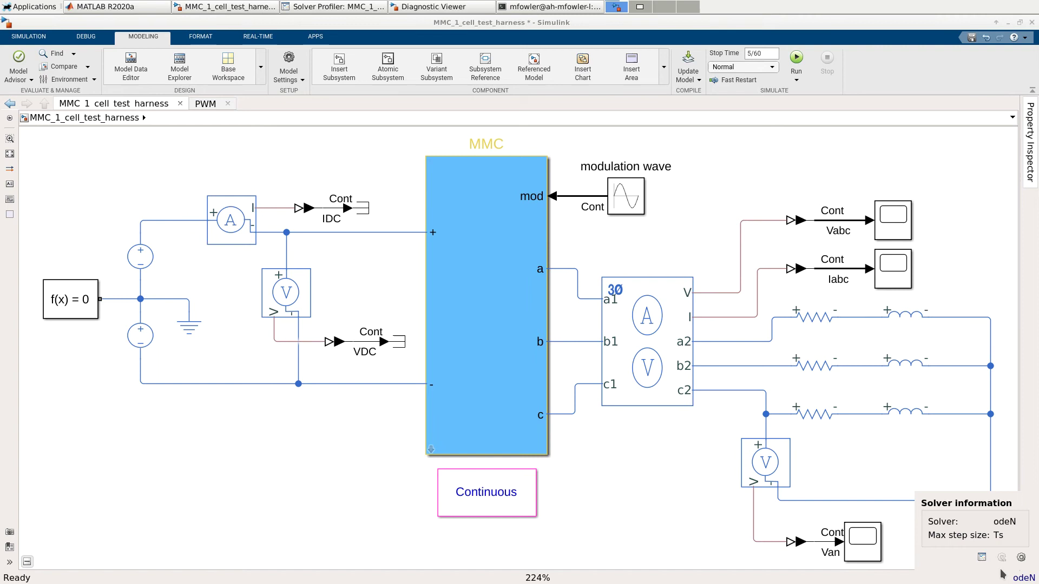
pyautogui.click(982, 557)
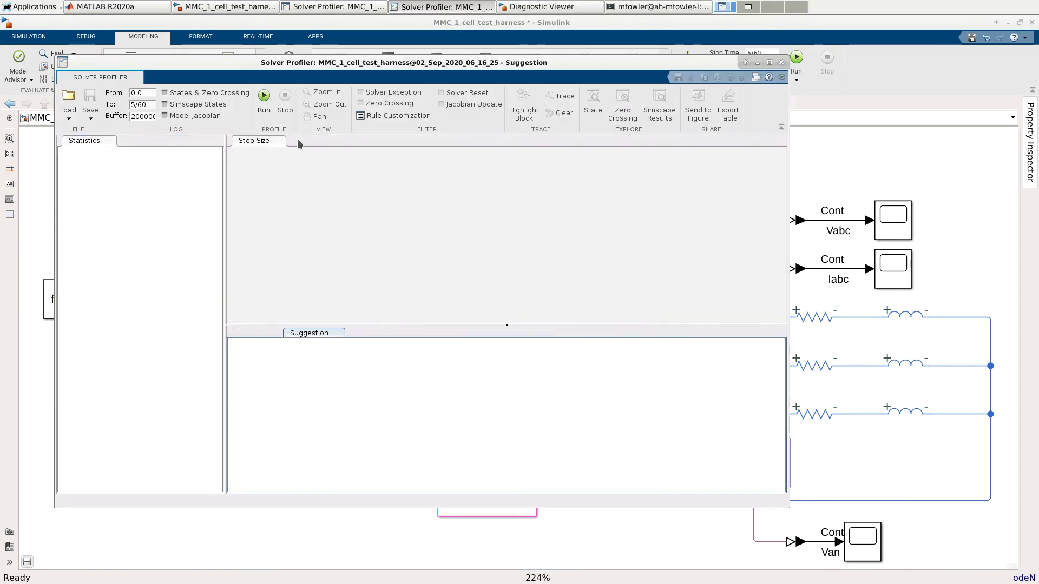
pyautogui.click(262, 99)
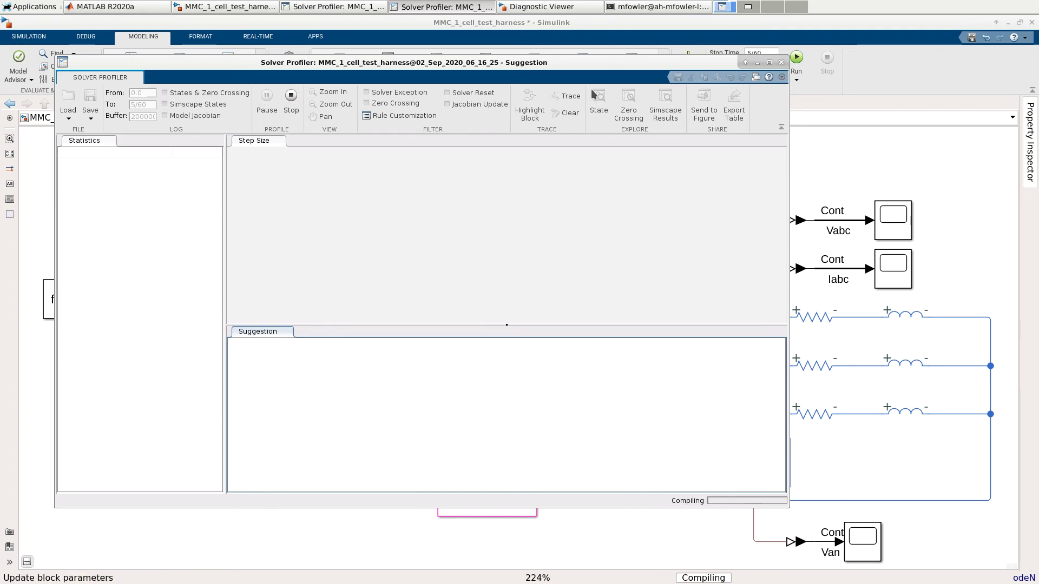
pyautogui.click(769, 62)
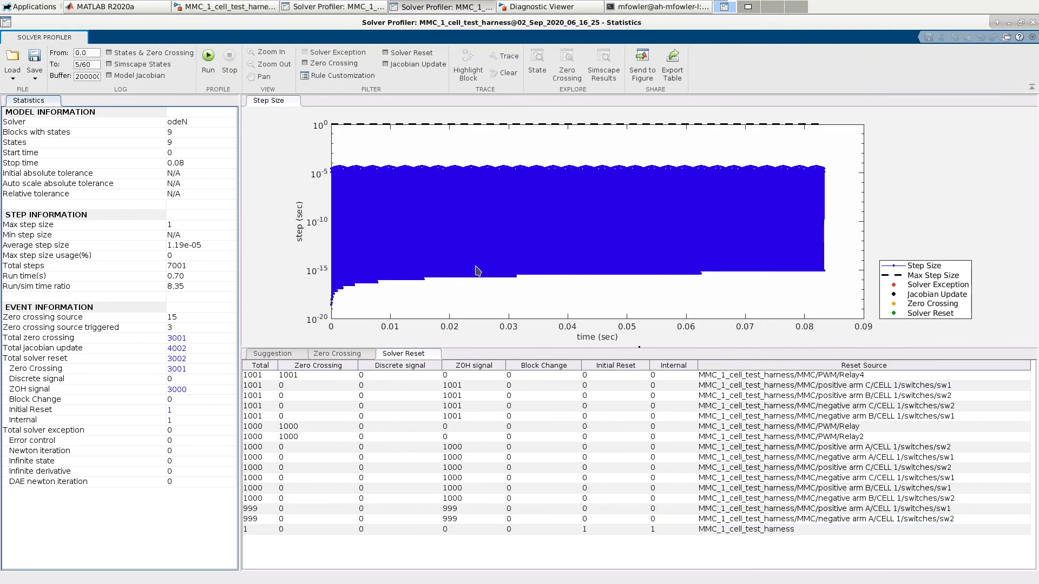
# Check the 7001 total steps and mark the 3001 relay zero crossings on the odeN plot.
pyautogui.click(218, 268)
pyautogui.click(221, 339)
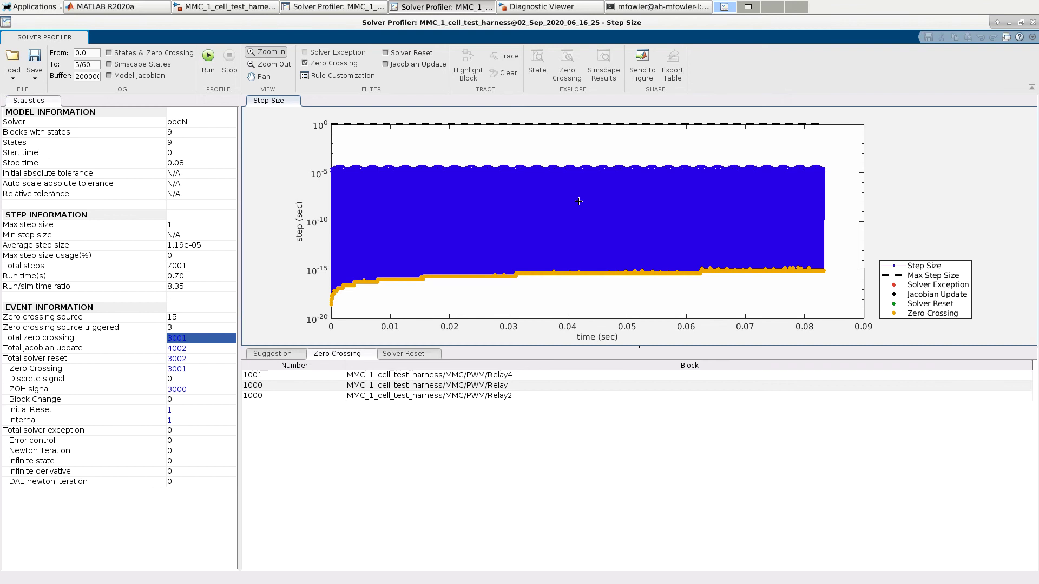
# Zoom the odeN step-size plot to about 0.03998–0.04005 s around the relay crossings.
pyautogui.moveTo(558, 156); pyautogui.dragTo(573, 282)
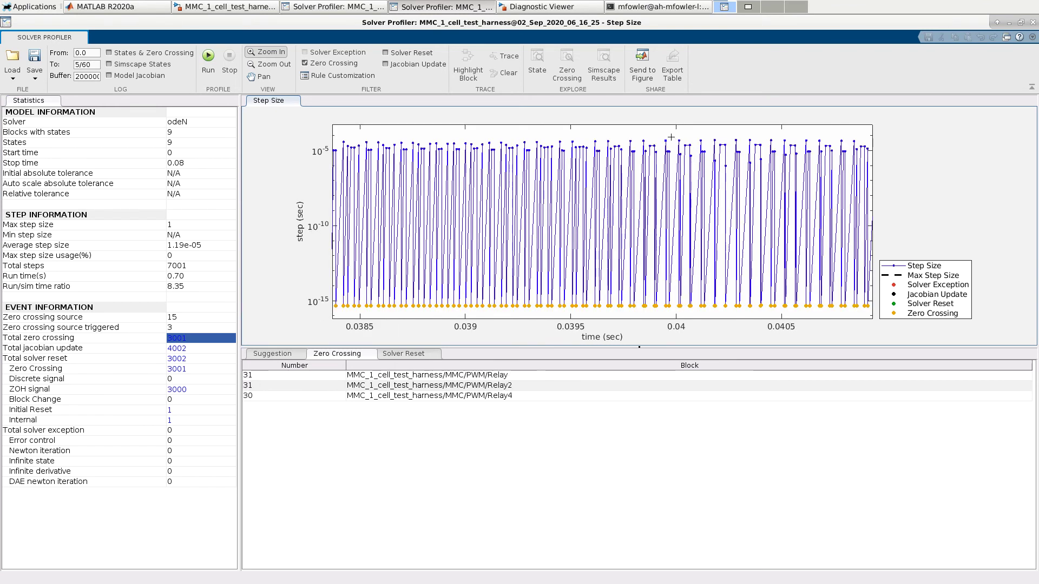
pyautogui.moveTo(671, 132); pyautogui.dragTo(688, 315)
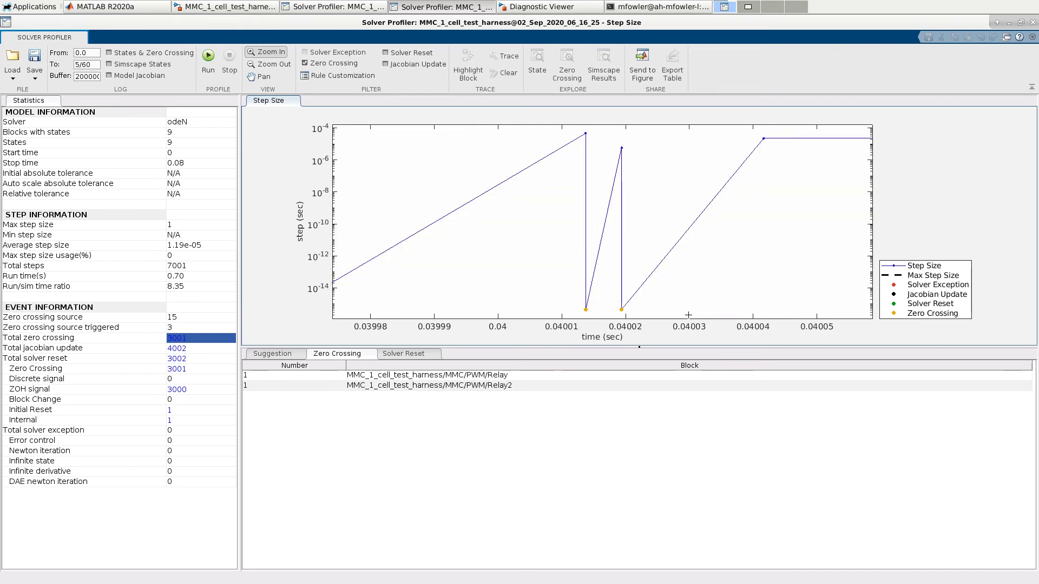